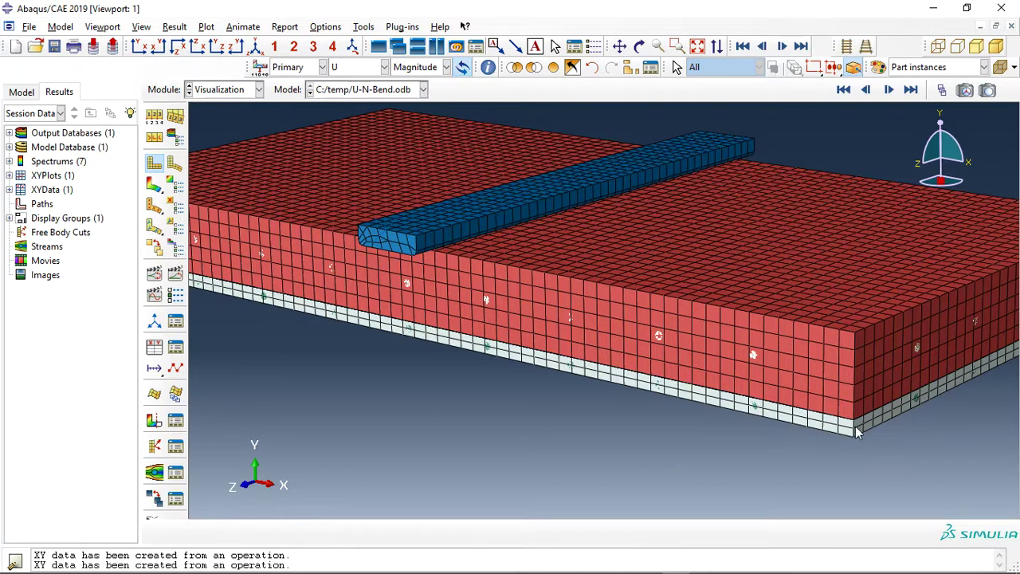
- Plot the displacement magnitude (U) contours on the deformed slab assembly and examine the support corner and midspan
scroll(777, 410, "down", 3)
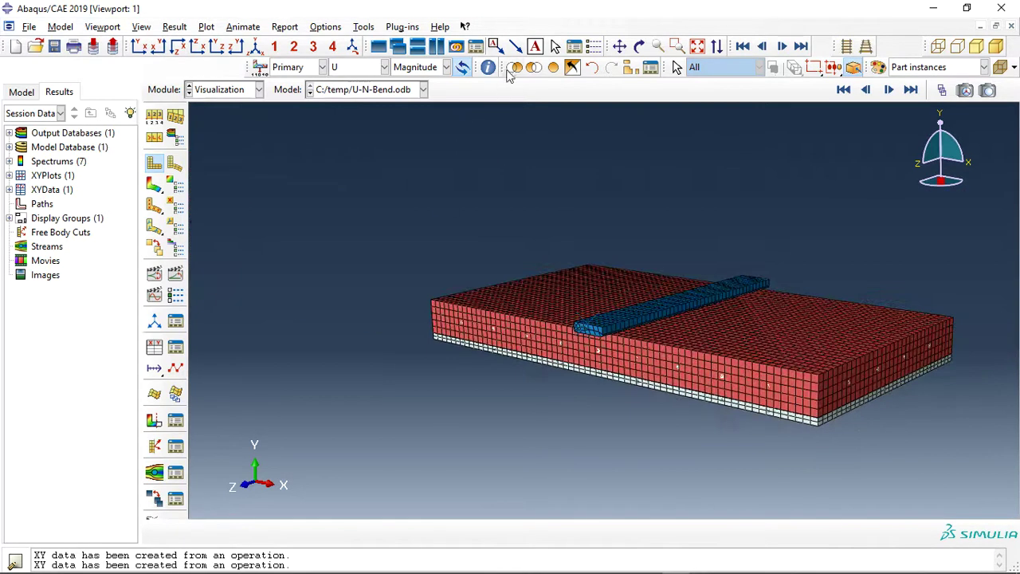
left_click(153, 184)
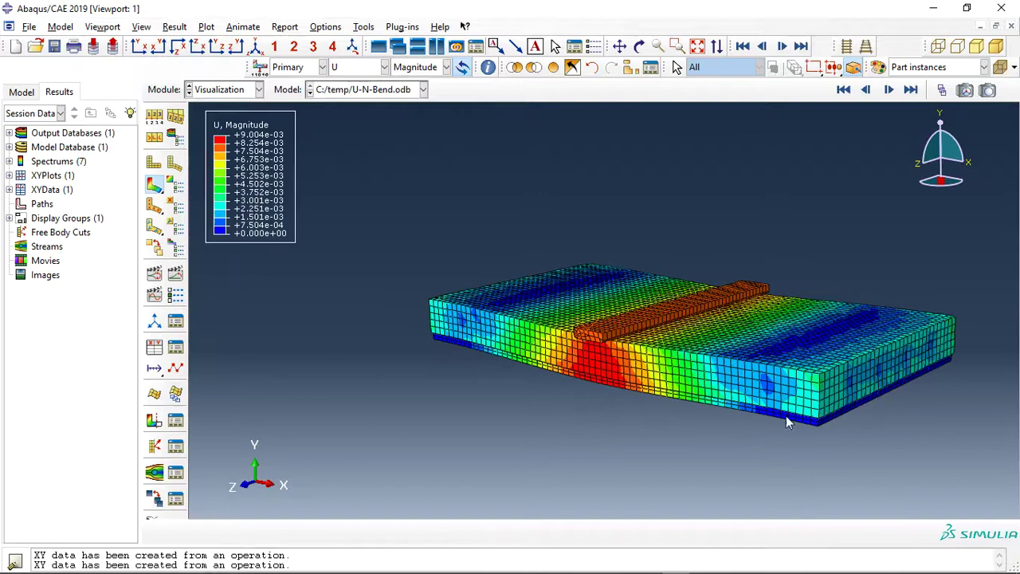
scroll(824, 435, "up", 3)
scroll(890, 423, "up", 4)
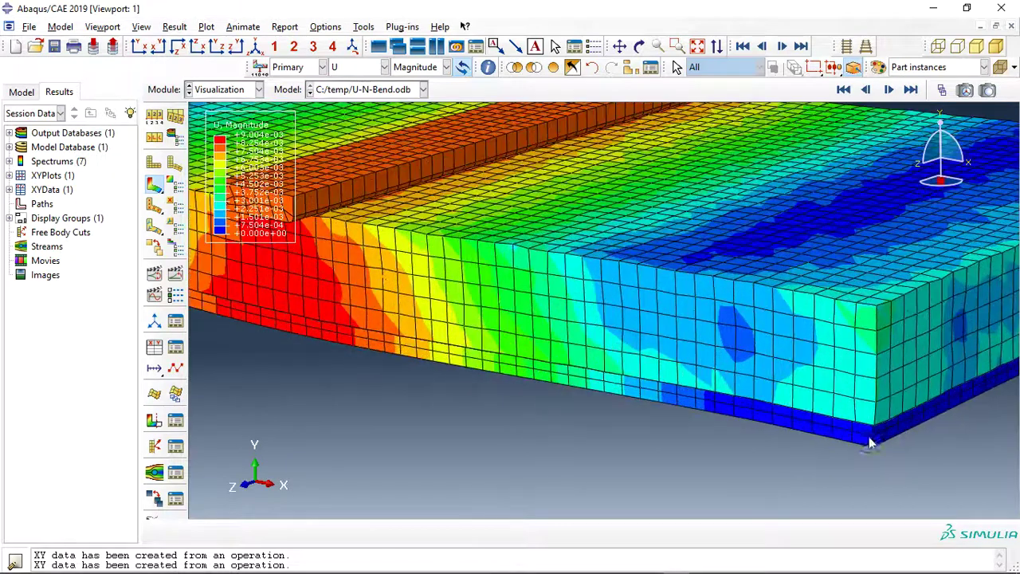
scroll(841, 434, "down", 6)
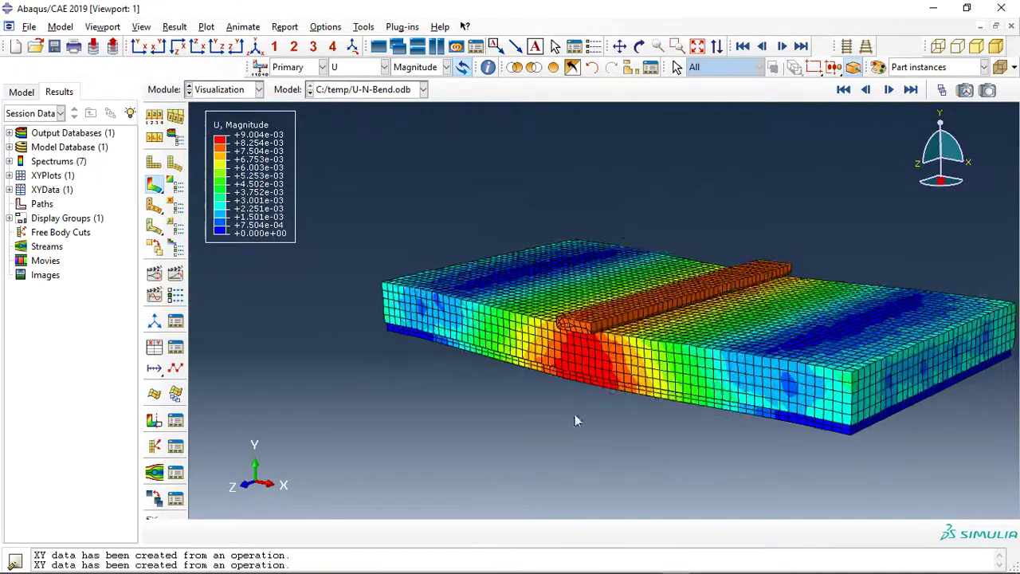
scroll(628, 385, "up", 3)
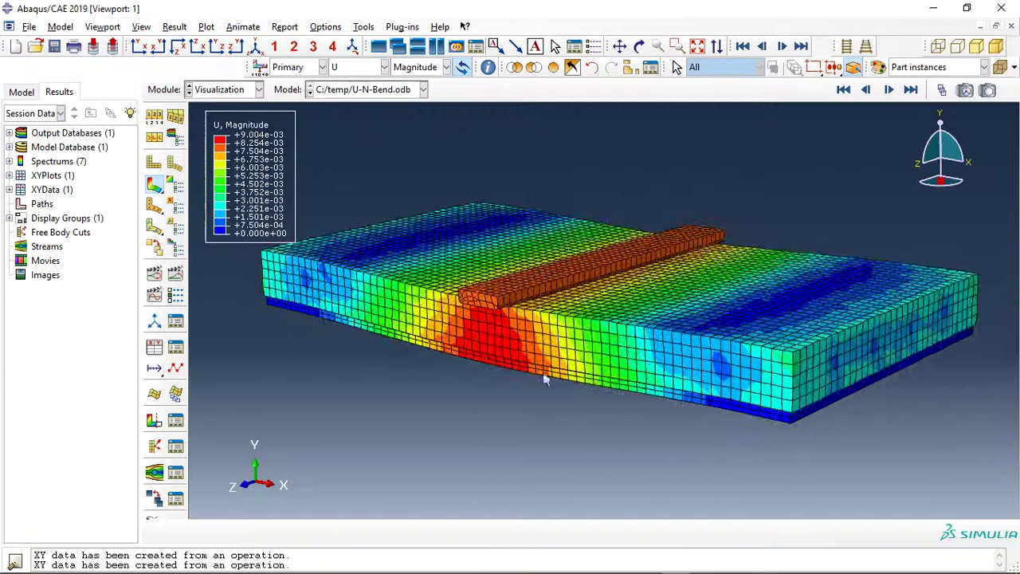
scroll(466, 304, "up", 2)
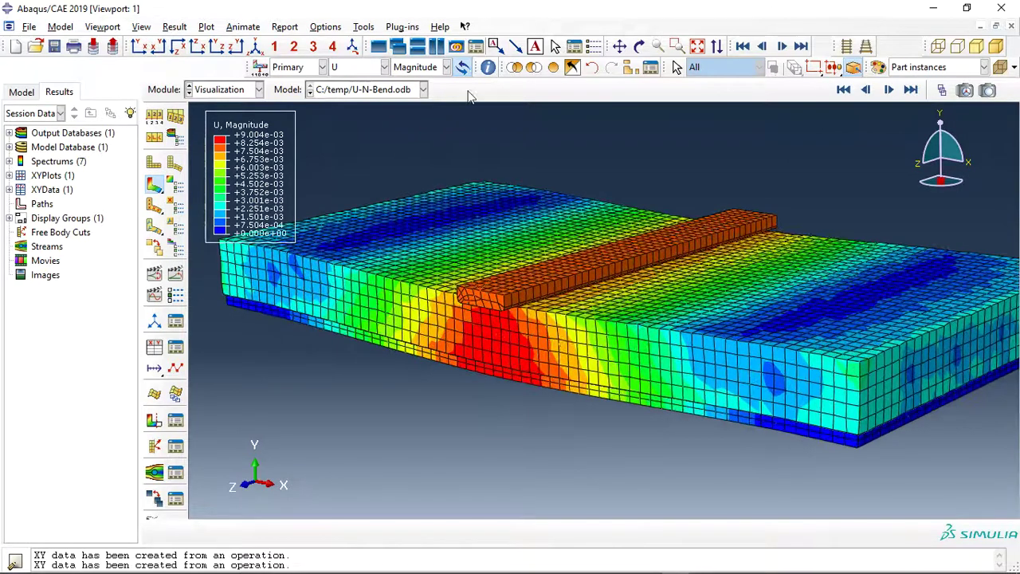
- Isolate the thick upper concrete slab in the viewport and contour its equivalent plastic strain (PEEQ)
left_click(514, 68)
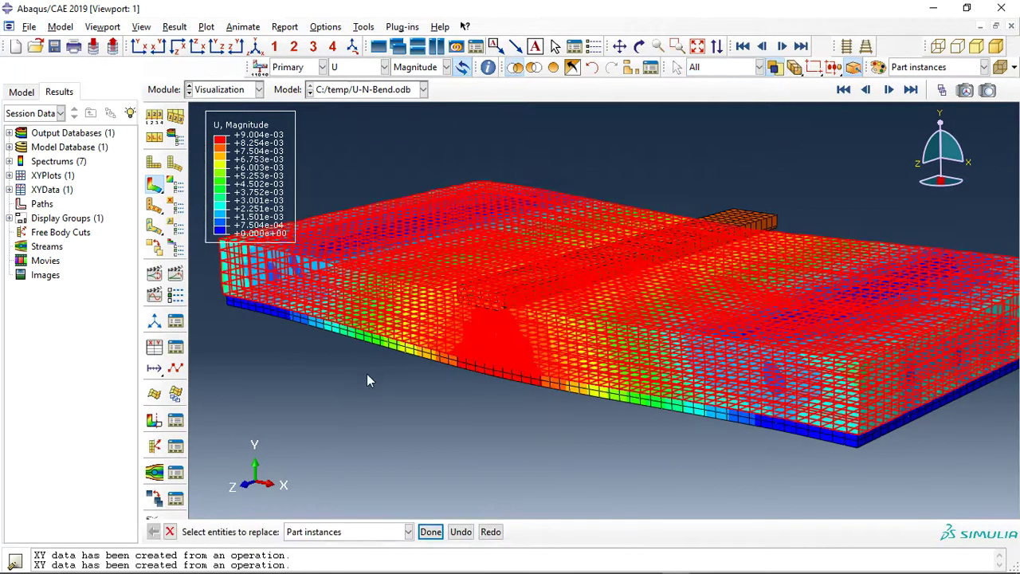
left_click(366, 374)
left_click(363, 70)
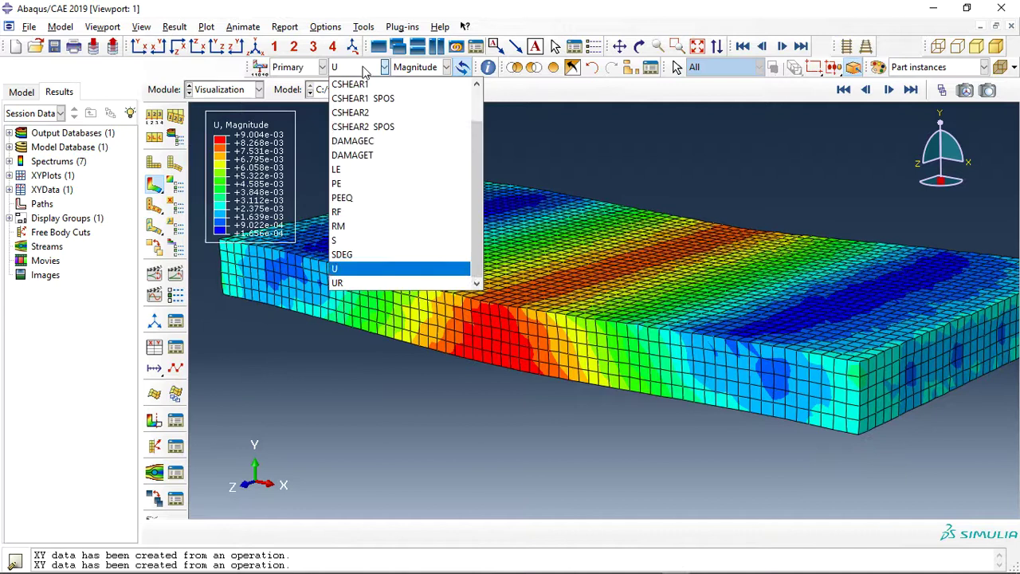
left_click(353, 200)
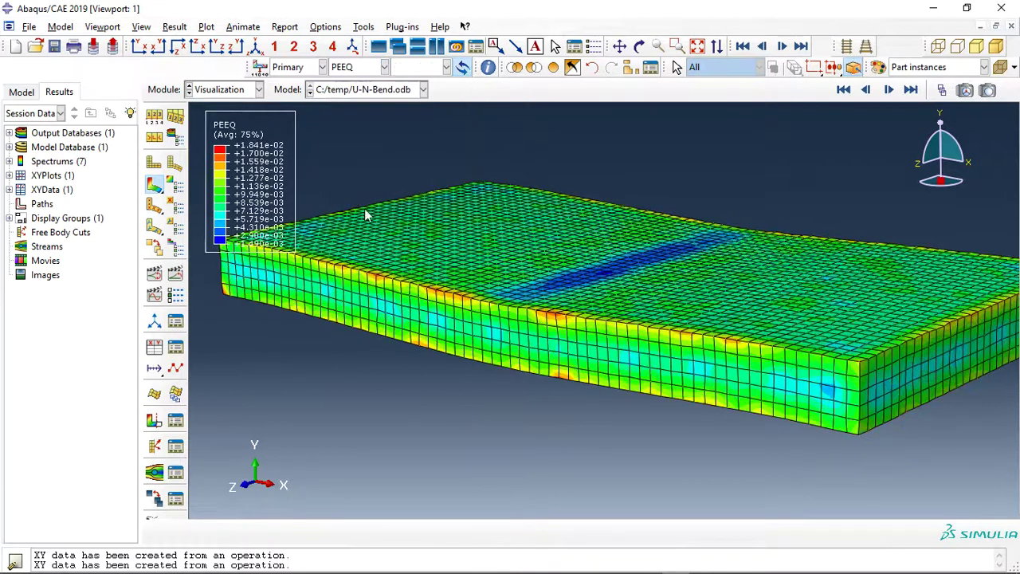
- Contour the Mises stress (S) on the upper slab and play its time history animation
left_click(354, 69)
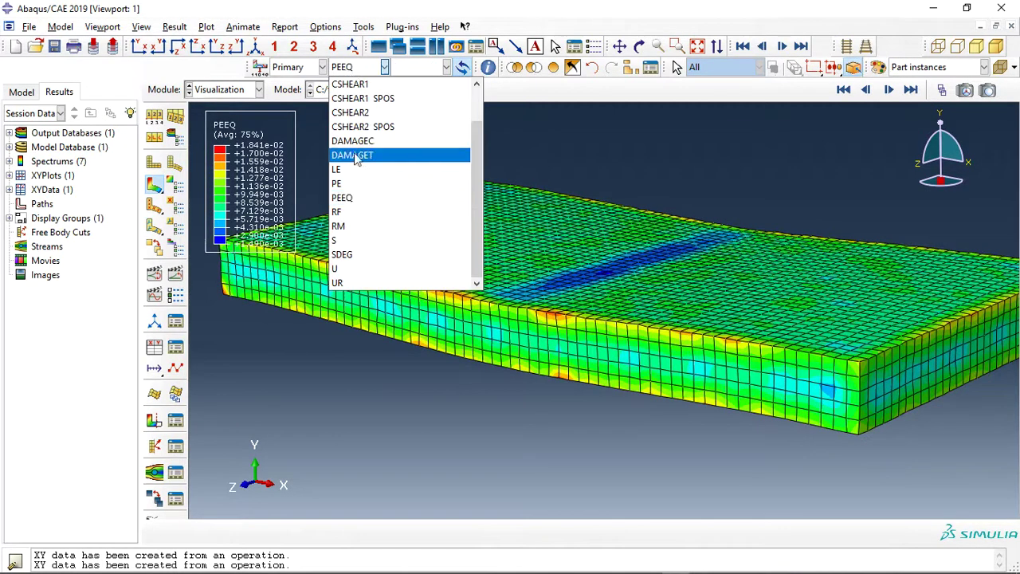
left_click(358, 248)
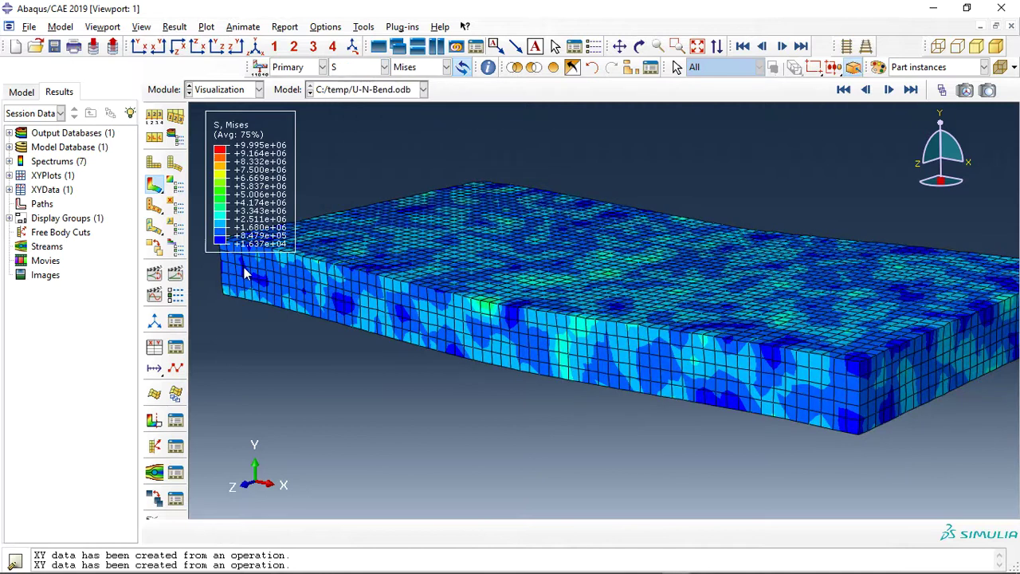
left_click(176, 273)
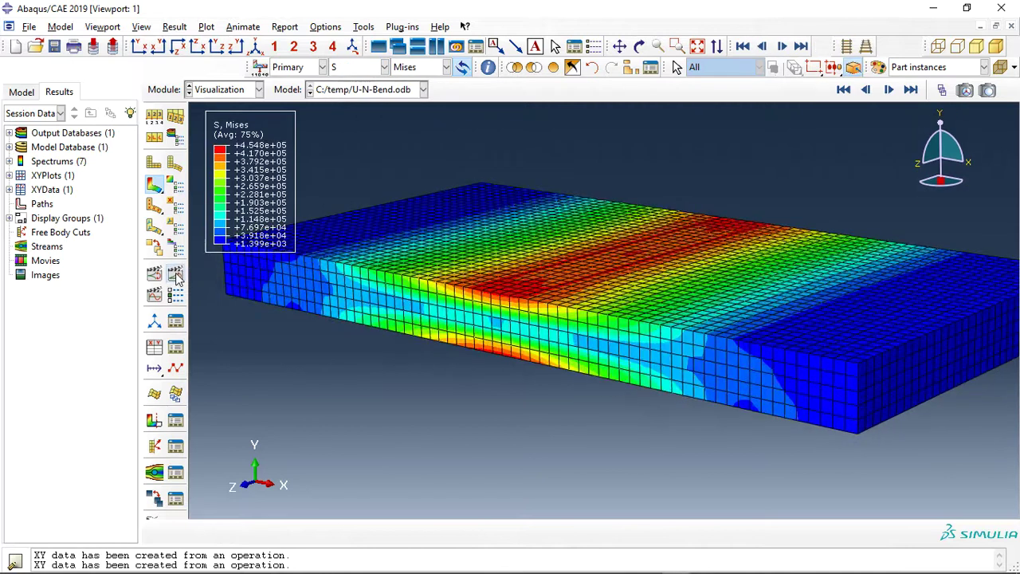
left_click(176, 273)
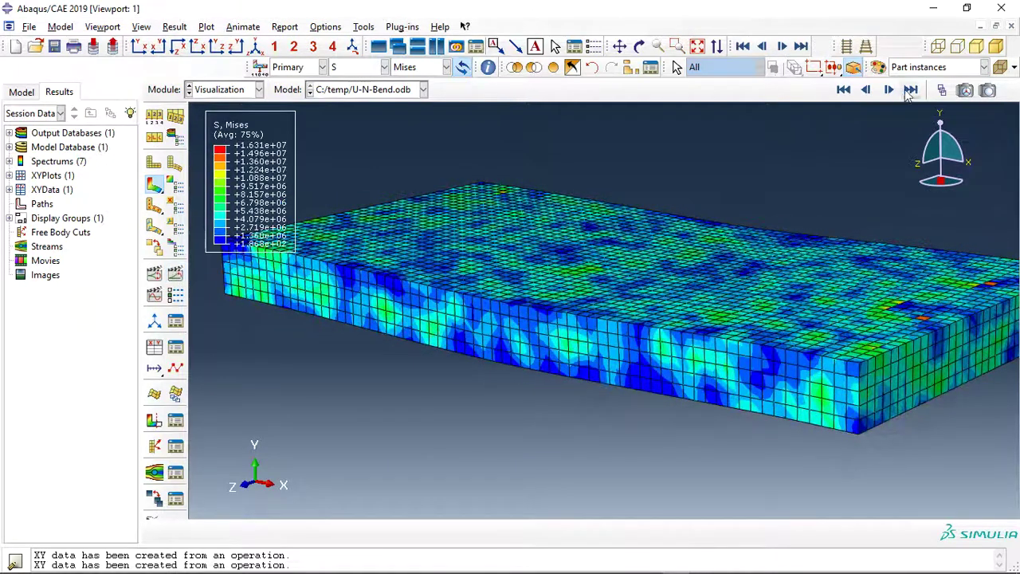
- Animate the upper slab's DAMAGEC contours over time and switch the running animation to DAMAGET
left_click(381, 66)
left_click(364, 140)
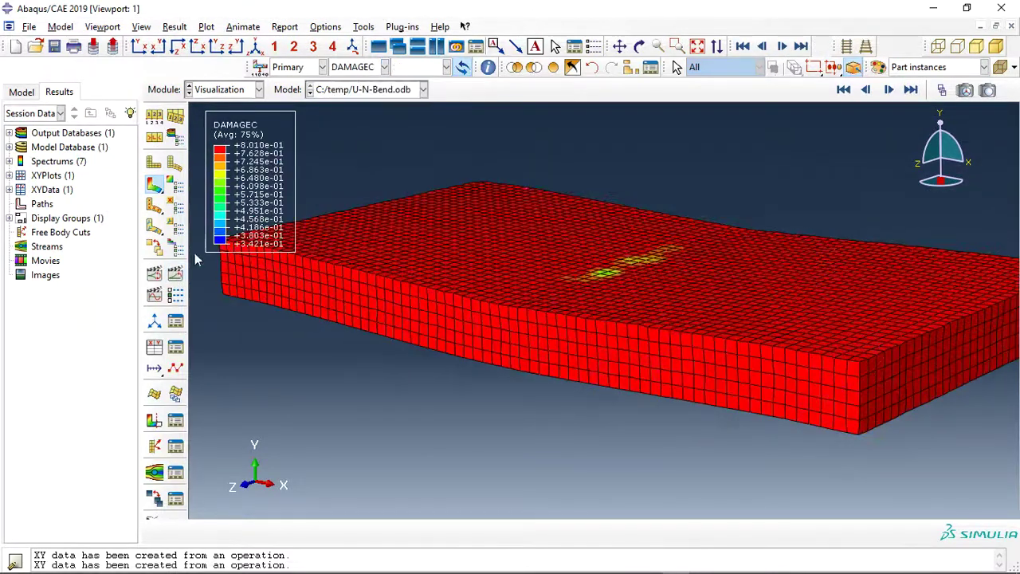
left_click(176, 273)
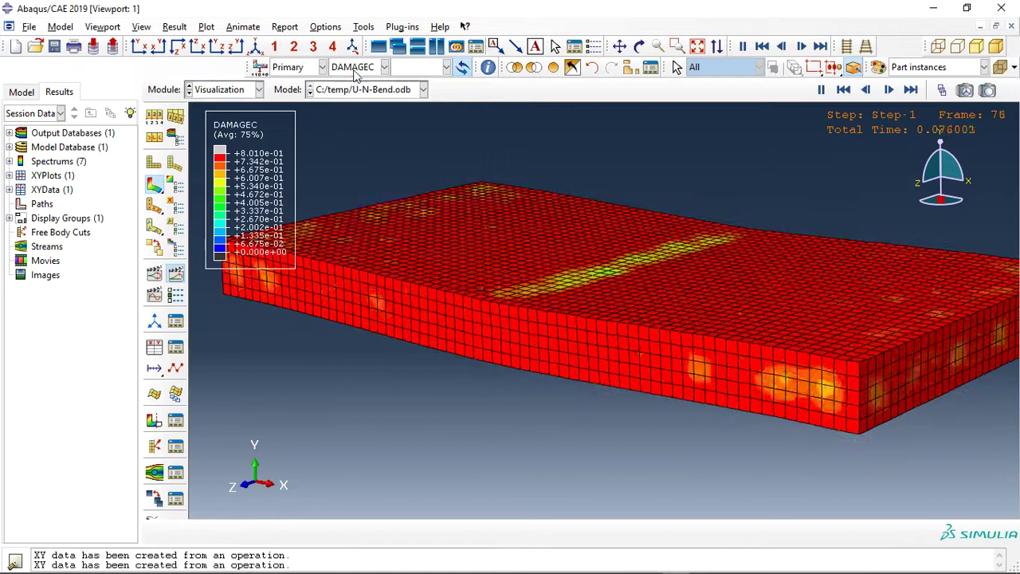
left_click(363, 66)
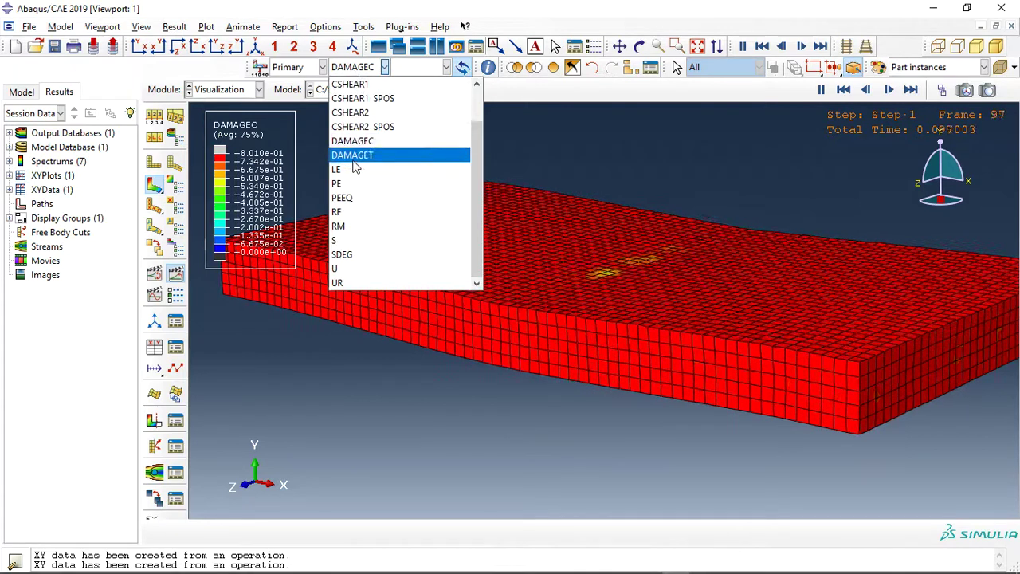
left_click(353, 157)
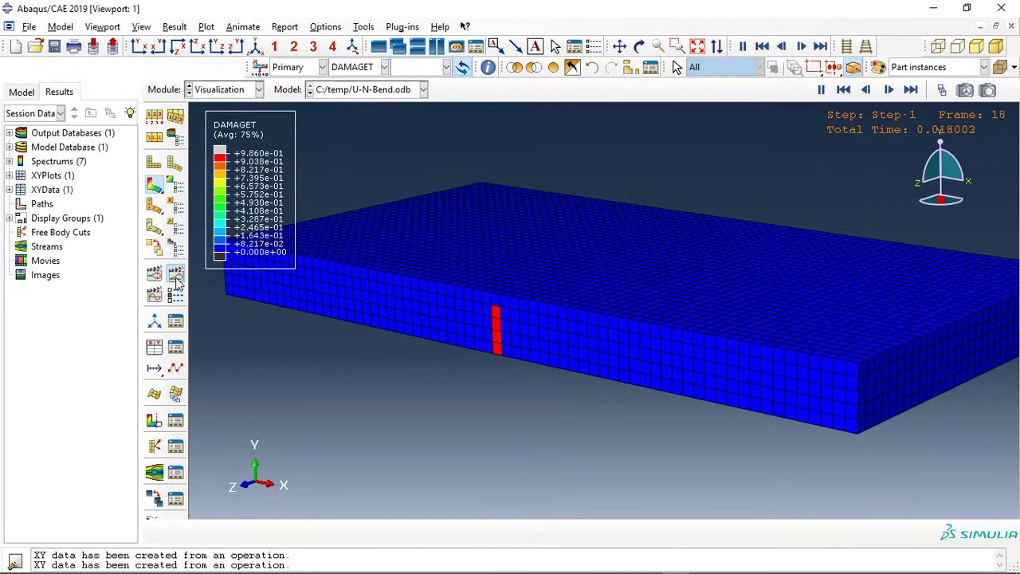
- Contour the stiffness degradation (SDEG) on the upper slab and jump to the last frame
left_click(371, 68)
left_click(368, 70)
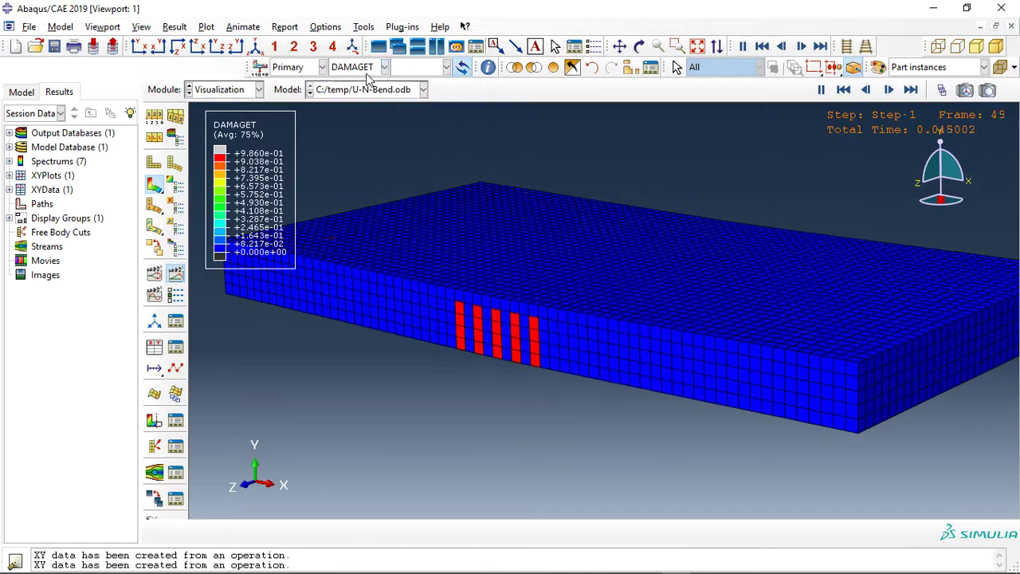
left_click(368, 69)
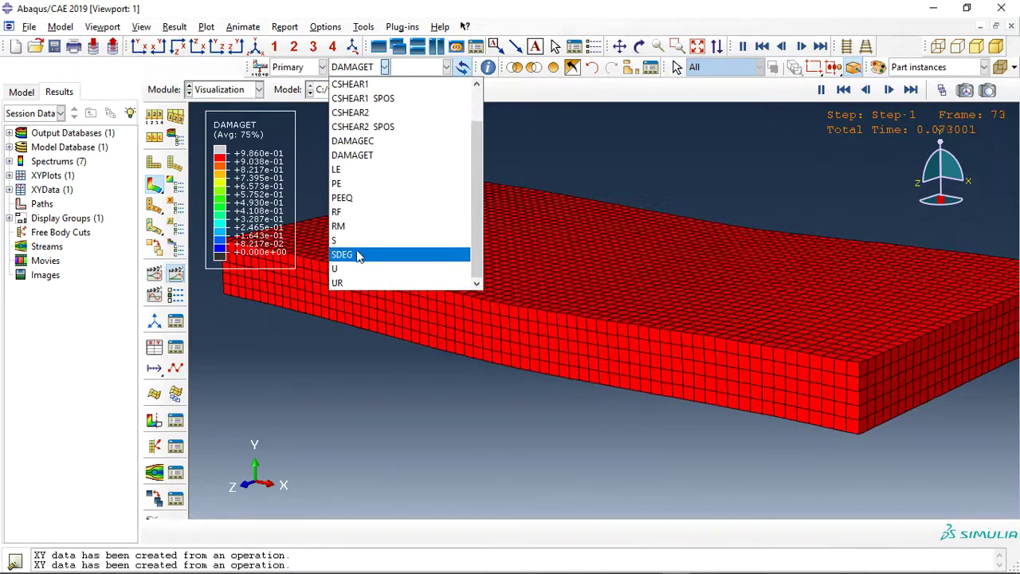
left_click(356, 249)
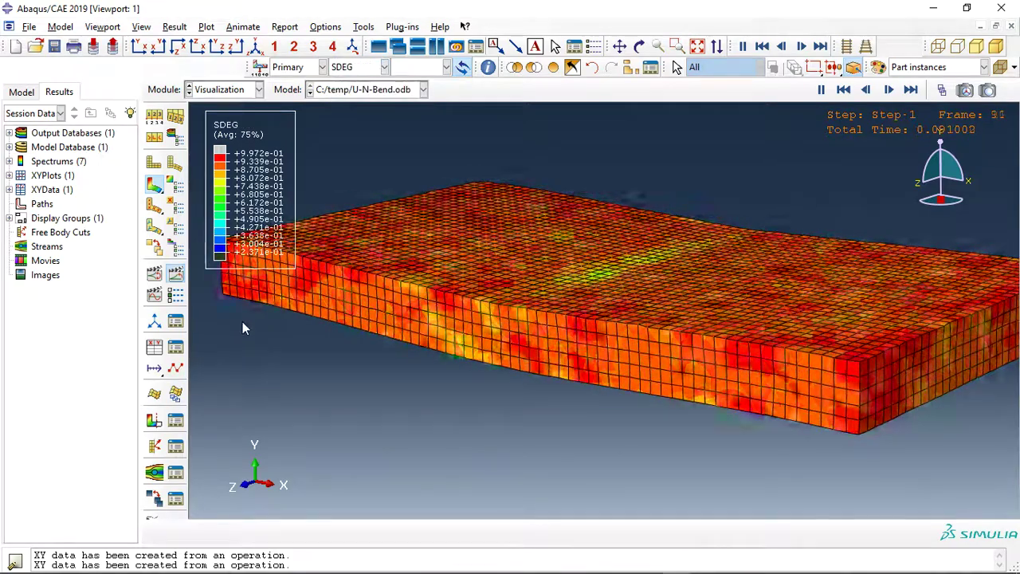
left_click(911, 90)
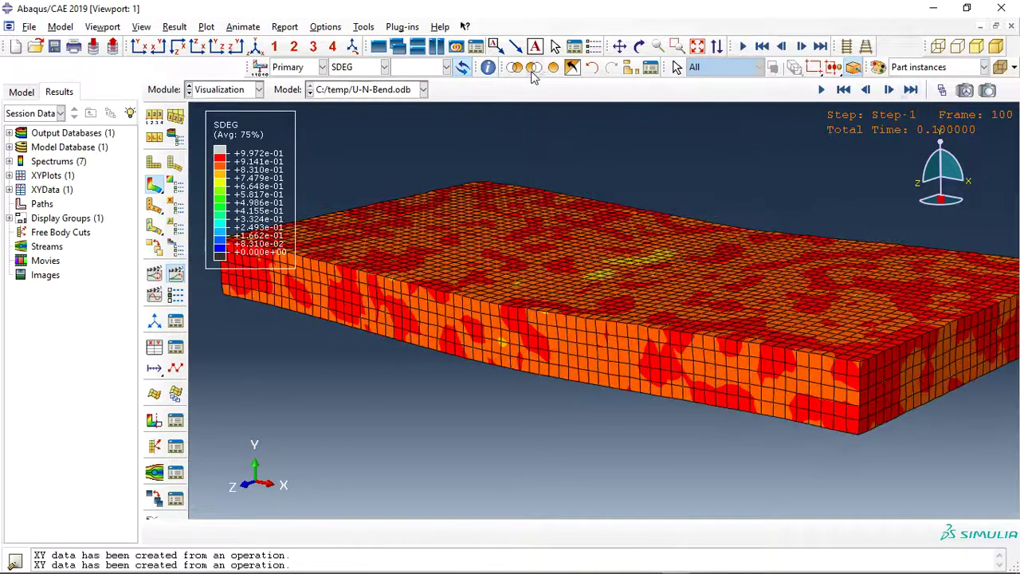
- Replace the displayed parts with only the UHPC-1 instance and inspect its SDEG contours on the underside and top face
left_click(629, 69)
left_click(163, 151)
left_click(16, 516)
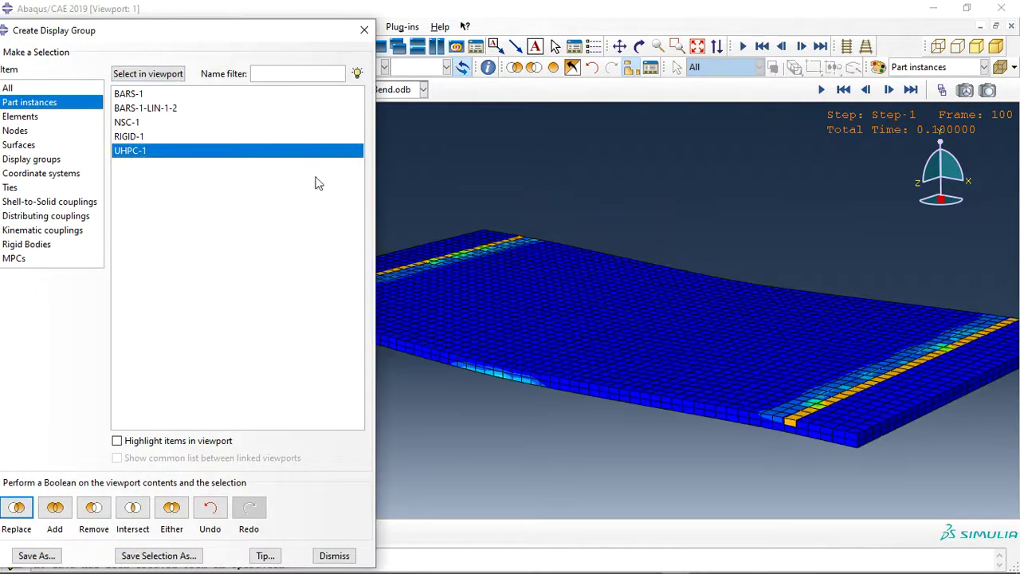
left_click(363, 36)
left_click(640, 46)
left_click_drag(606, 192, 605, 267)
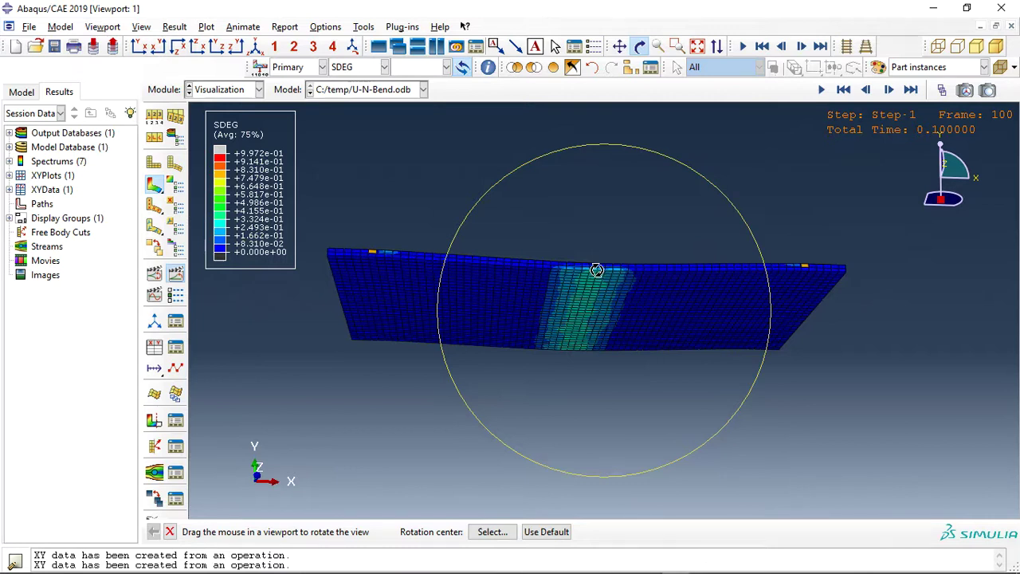
left_click_drag(597, 270, 509, 266)
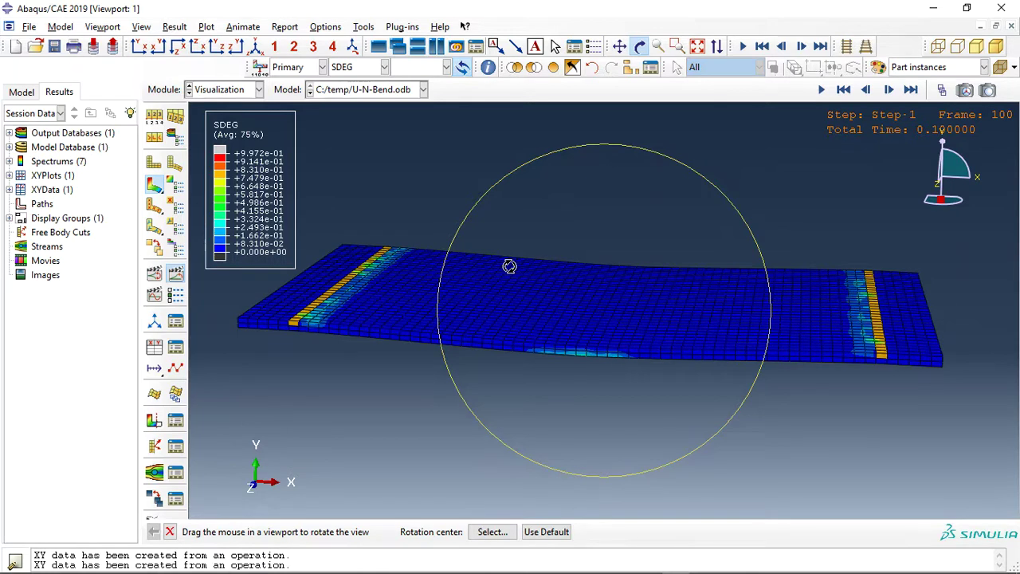
- Contour PEEQ and DAMAGEC on the UHPC layer, examining the compression damage on its underside
left_click(378, 68)
left_click(369, 198)
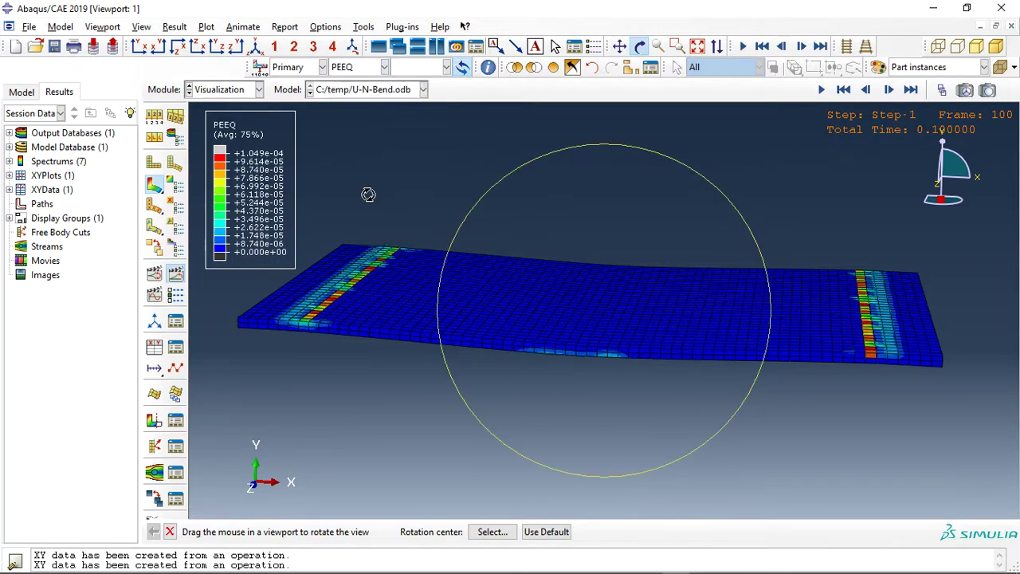
left_click(362, 68)
left_click(368, 141)
left_click_drag(401, 168, 631, 257)
- Contour the tension damage (DAMAGET) on the UHPC layer and examine its underside and top face
left_click(351, 68)
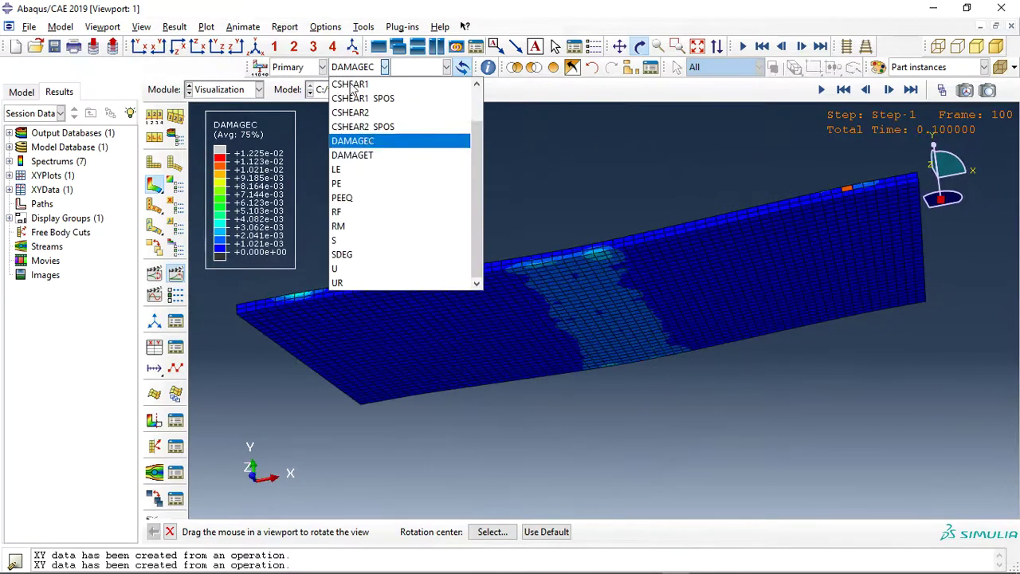
left_click(370, 157)
left_click_drag(390, 169, 319, 196)
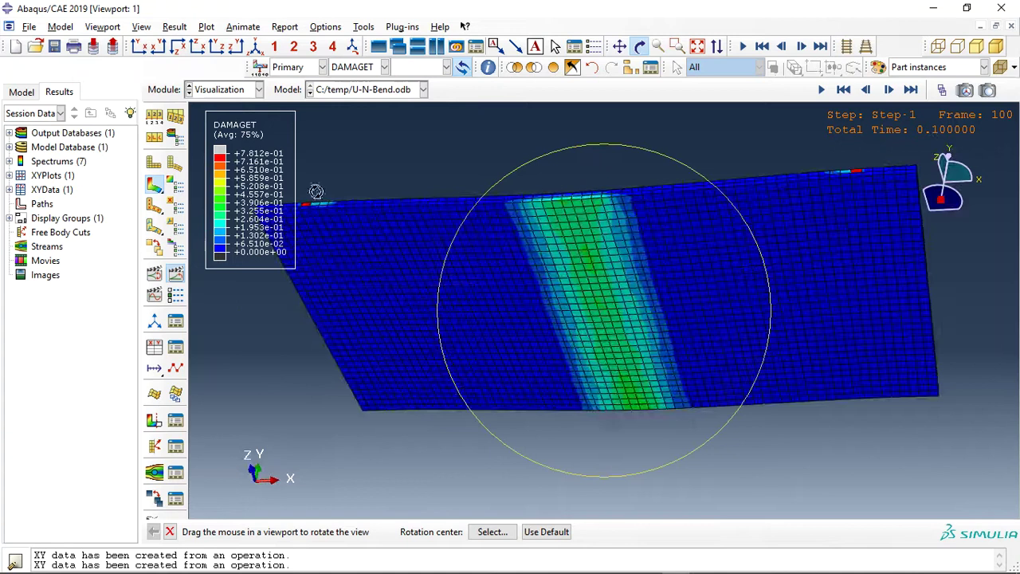
left_click_drag(558, 191, 413, 153)
- Switch the contour variable to displacement magnitude (U) and restore all part instances in the viewport
left_click(362, 66)
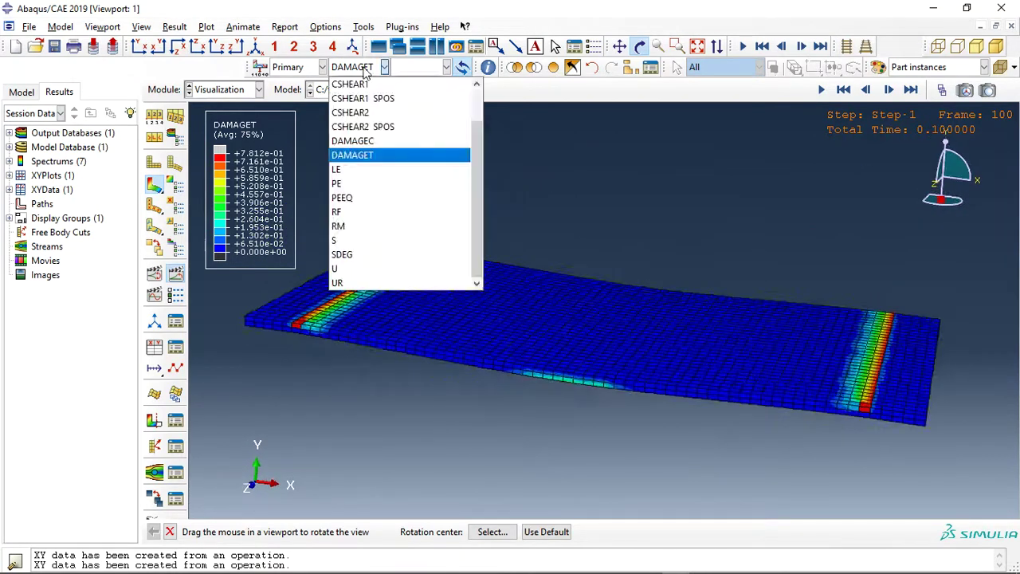
left_click(367, 253)
left_click(550, 69)
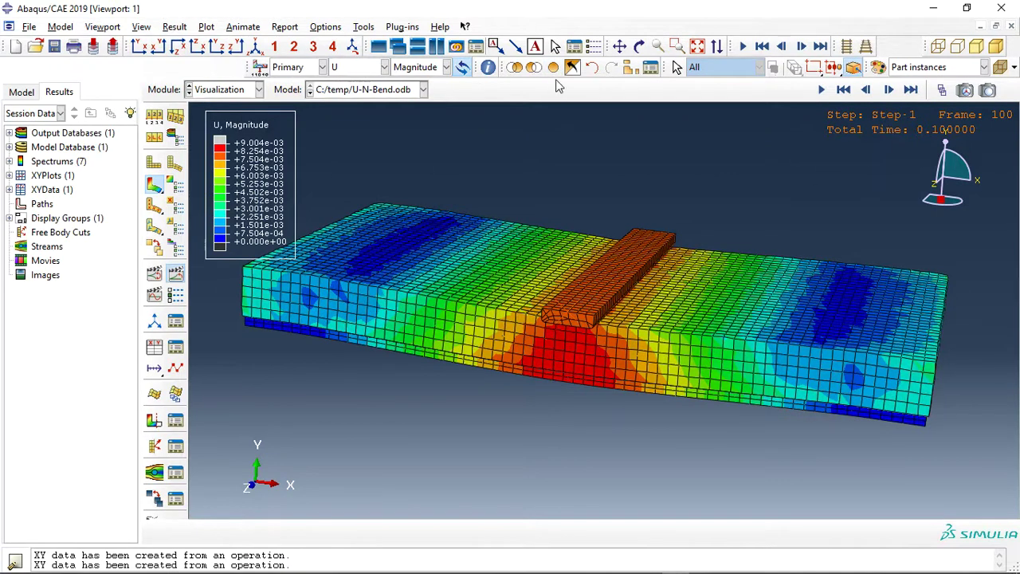
- Replace the displayed parts with only the reinforcement instances BARS-1 and BARS-1-LIN-1-2, viewed obliquely from above
left_click(627, 69)
left_click_drag(137, 95, 140, 110)
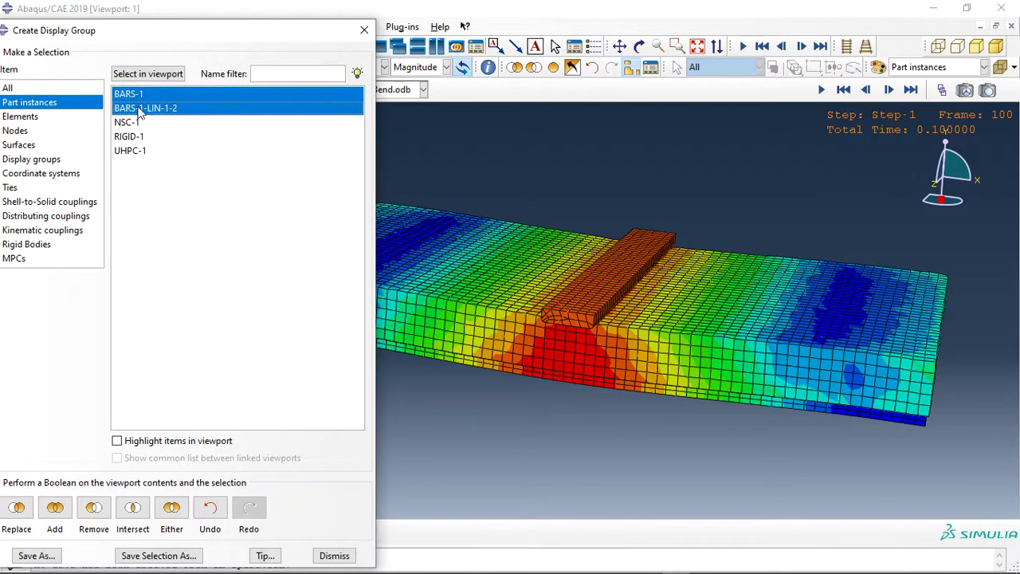
left_click(16, 508)
left_click(364, 29)
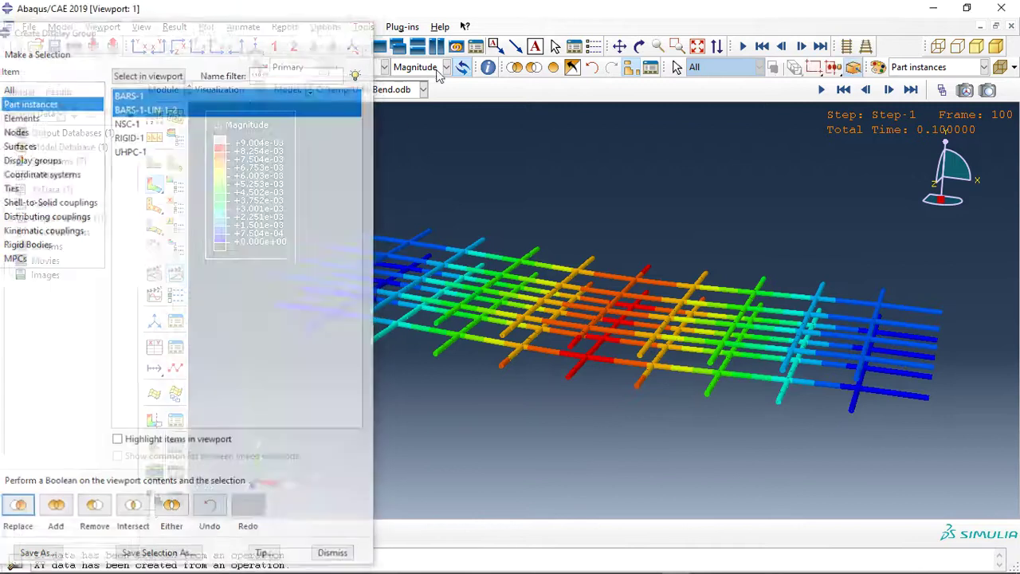
left_click(639, 46)
left_click_drag(662, 375, 606, 309)
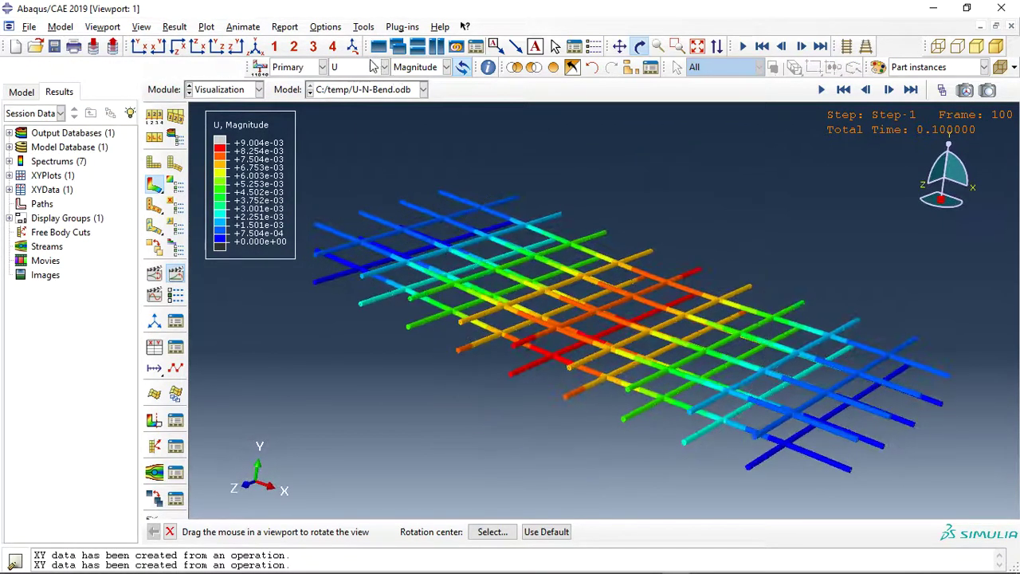
- Contour the Mises stress (S) on the reinforcement bars and inspect the mesh from a lower angle
left_click(385, 67)
left_click(338, 239)
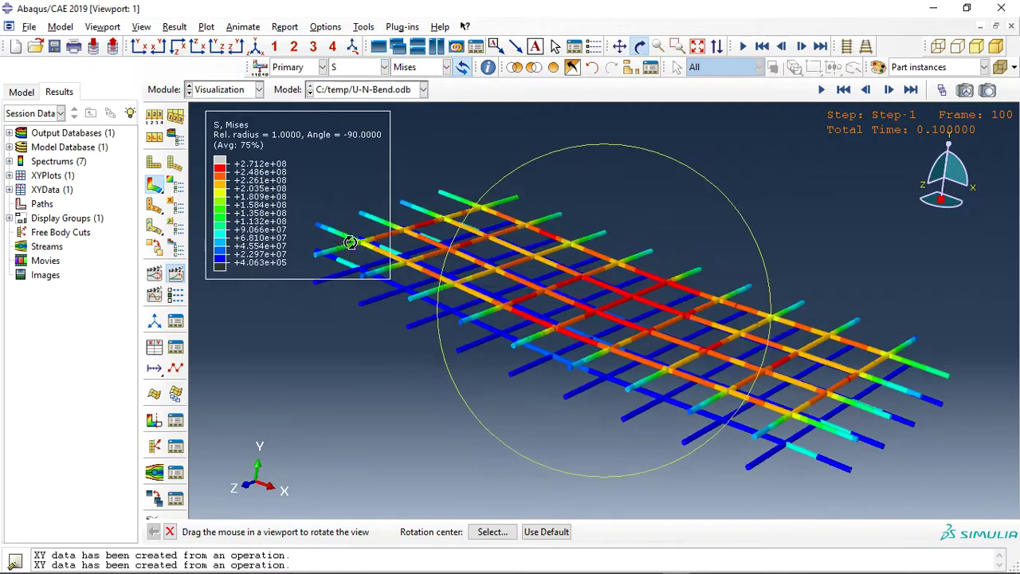
left_click_drag(572, 242, 555, 234)
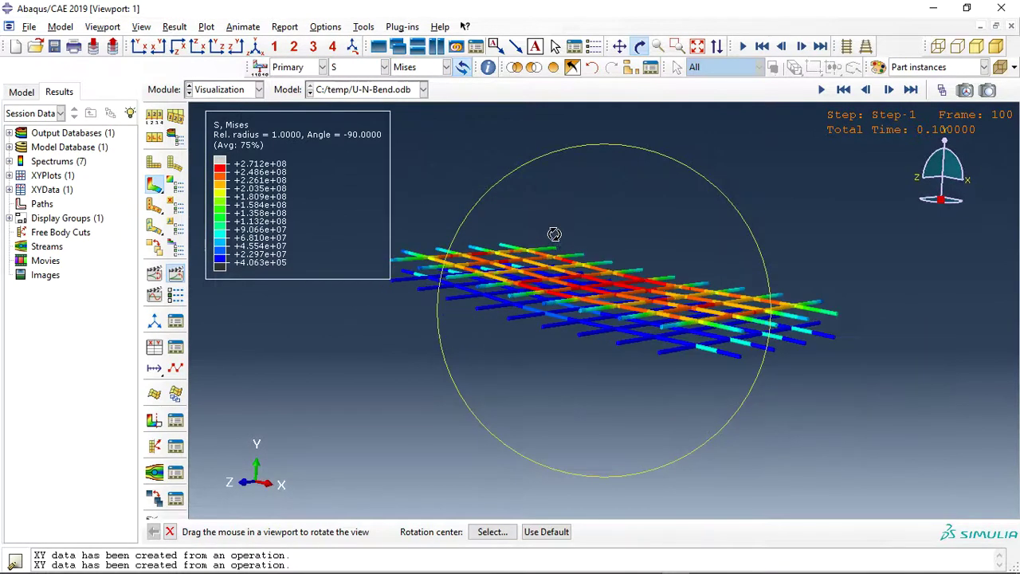
- Plot the saved Force-Displacement XY data from the current session and close the XY data manager
left_click(176, 348)
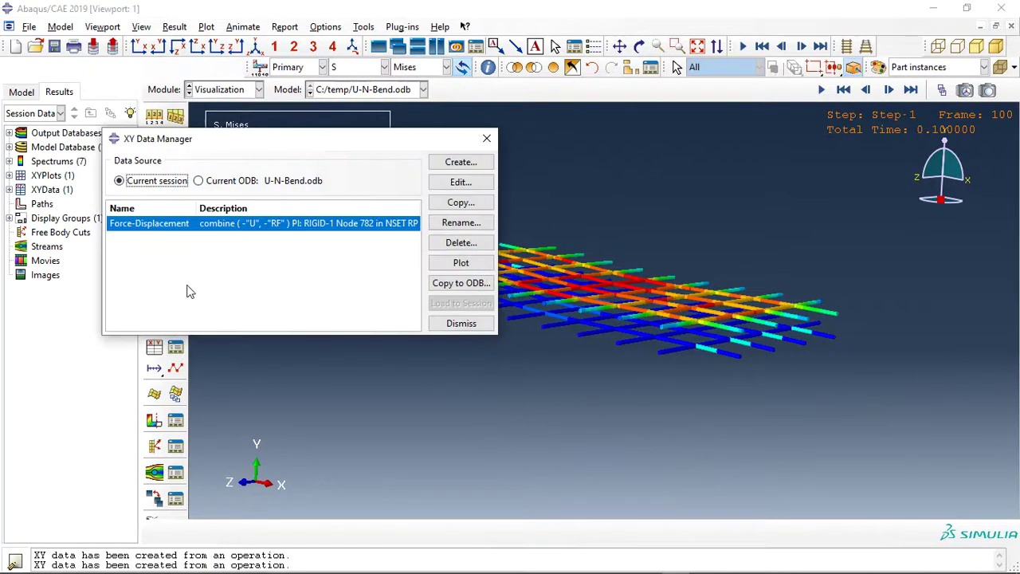
left_click(443, 263)
left_click(487, 138)
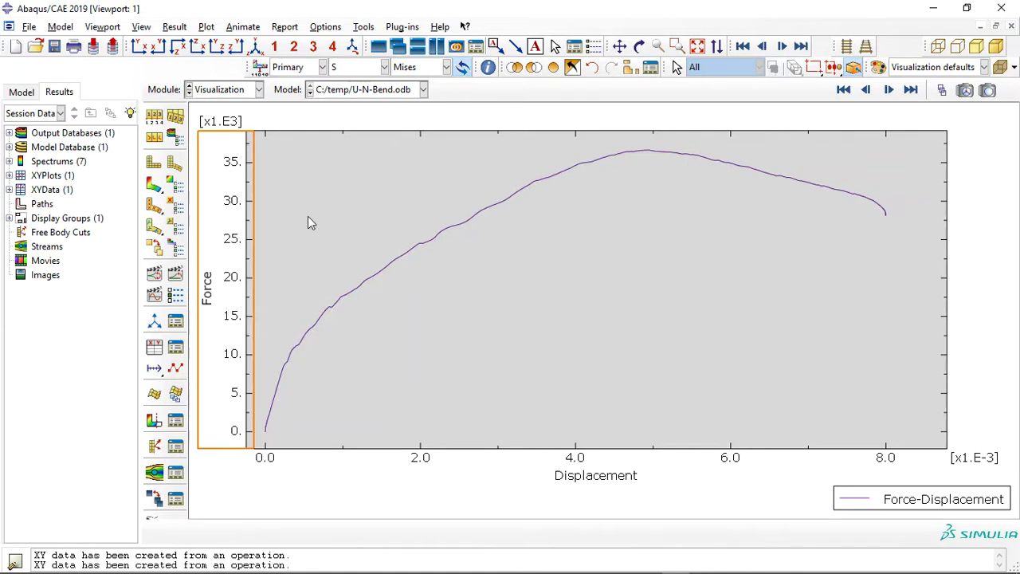
- Return to the Mises stress contour on the deformed shape and display all part instances of the model again
left_click(154, 184)
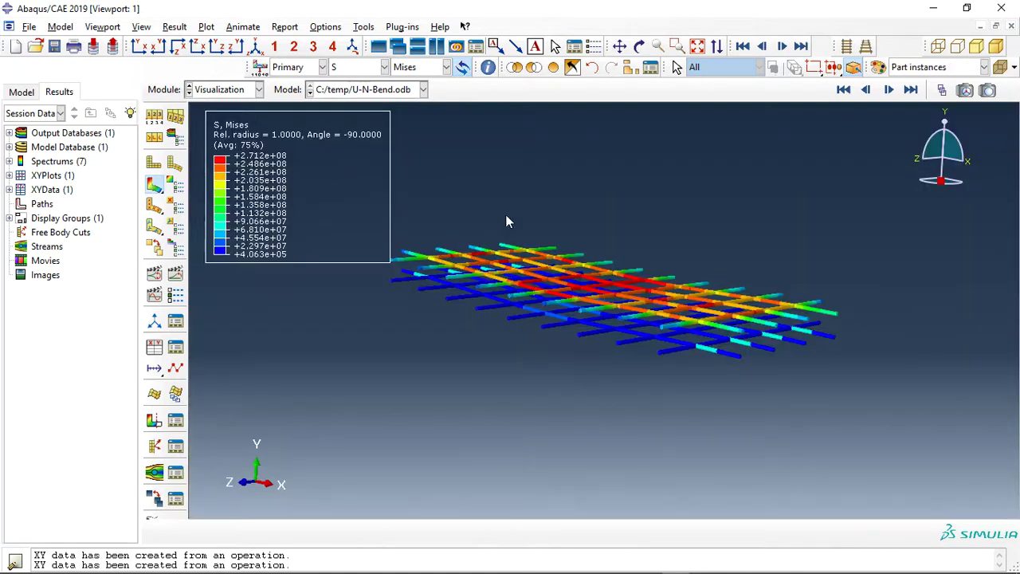
left_click(553, 67)
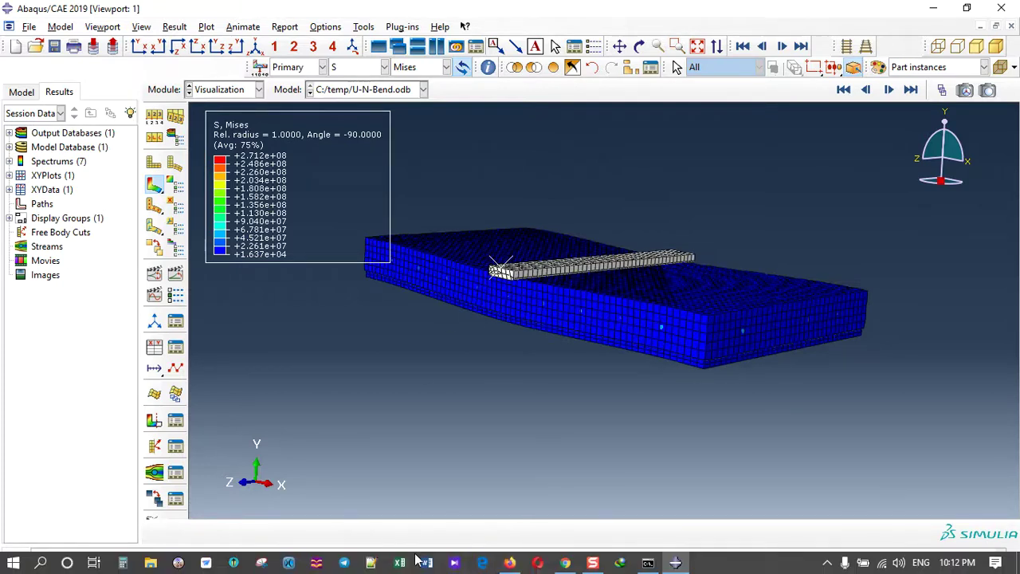
- Switch to Firefox and bring up the abaqusfem.com article "Simulation dynamic bending test of a composite panel( UHPC-NSC) in Abaqus"
left_click(509, 568)
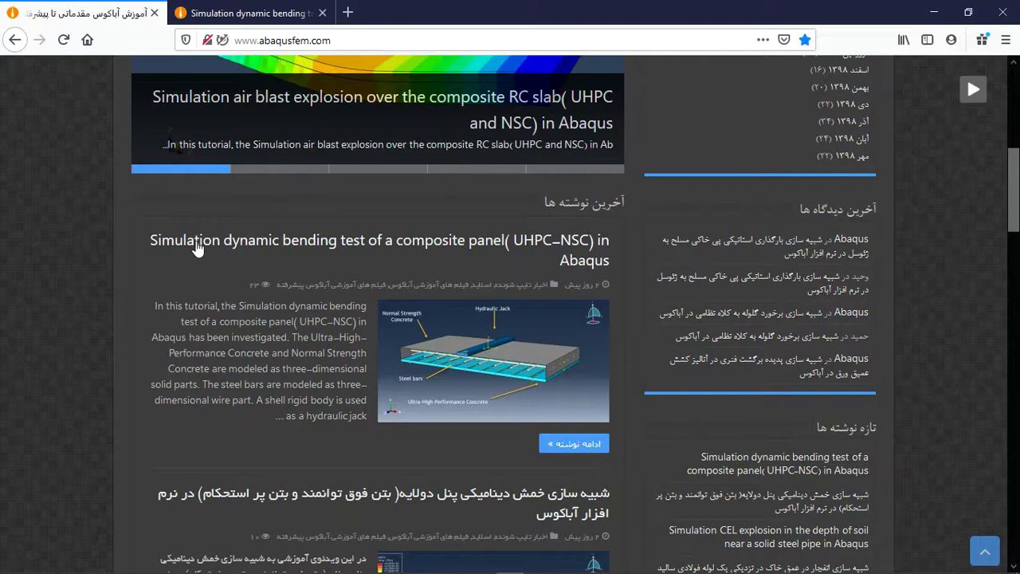
scroll(319, 239, "up", 6)
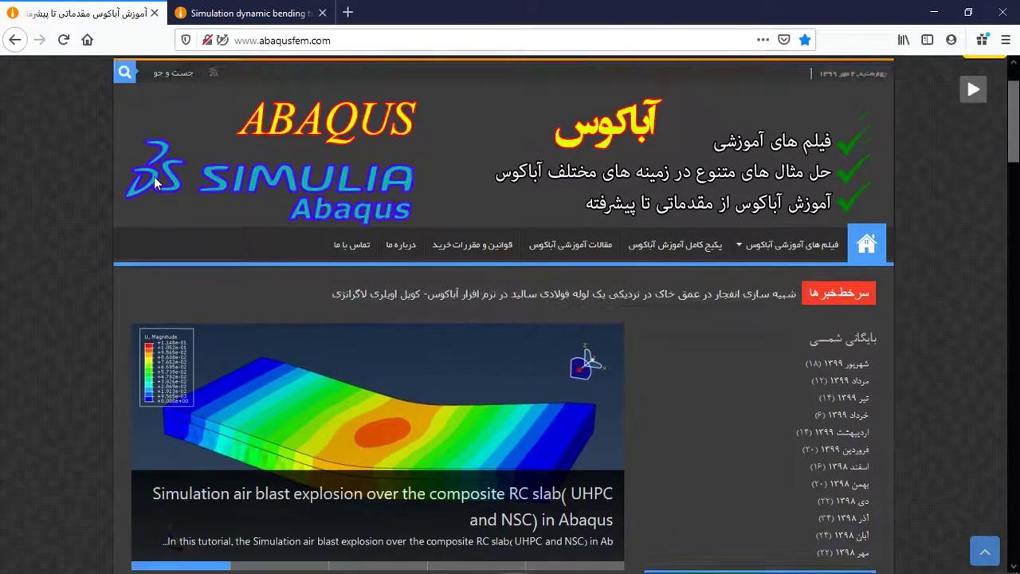
scroll(73, 189, "down", 6)
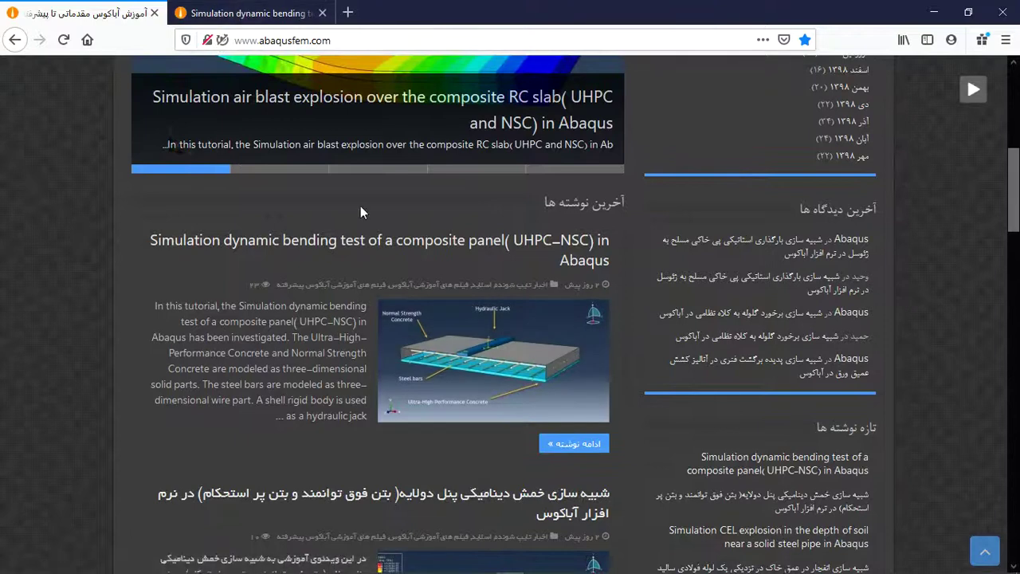
left_click(412, 259)
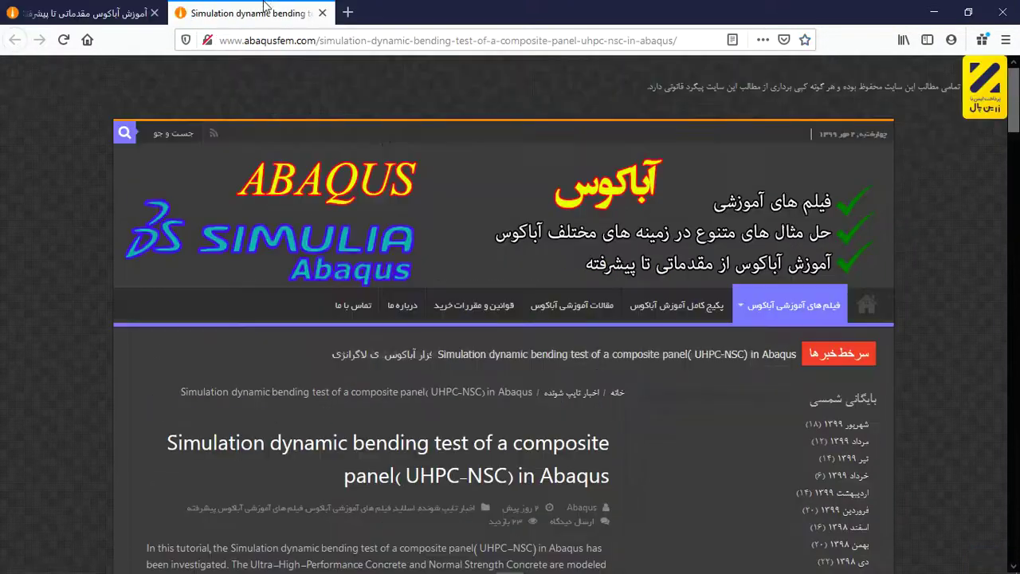
- Read through the article's introduction, assembly figure, modelling description and result figures down to the purchase information
scroll(526, 277, "down", 3)
scroll(325, 205, "down", 3)
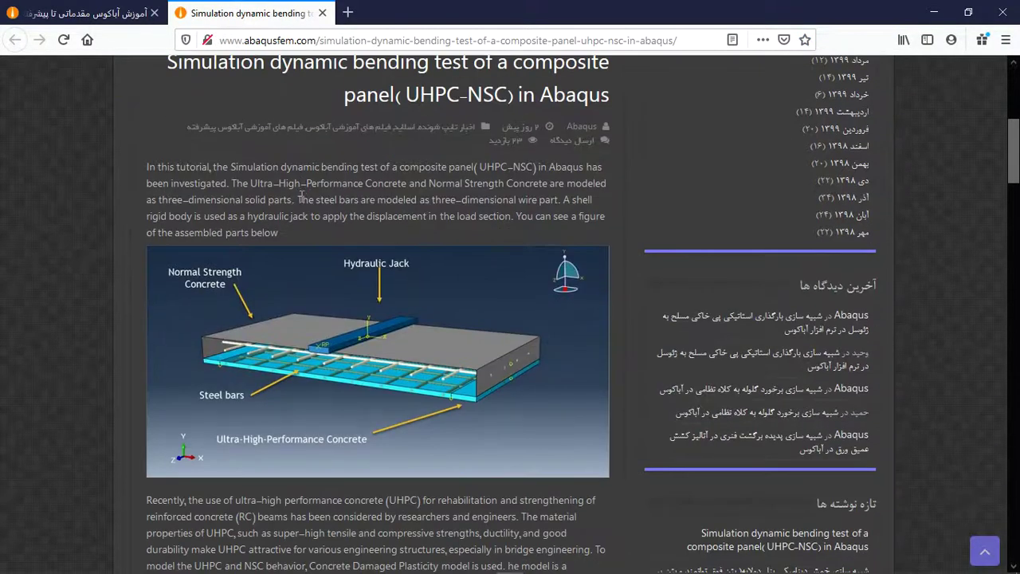
left_click_drag(271, 235, 143, 156)
left_click(230, 188)
scroll(263, 189, "down", 6)
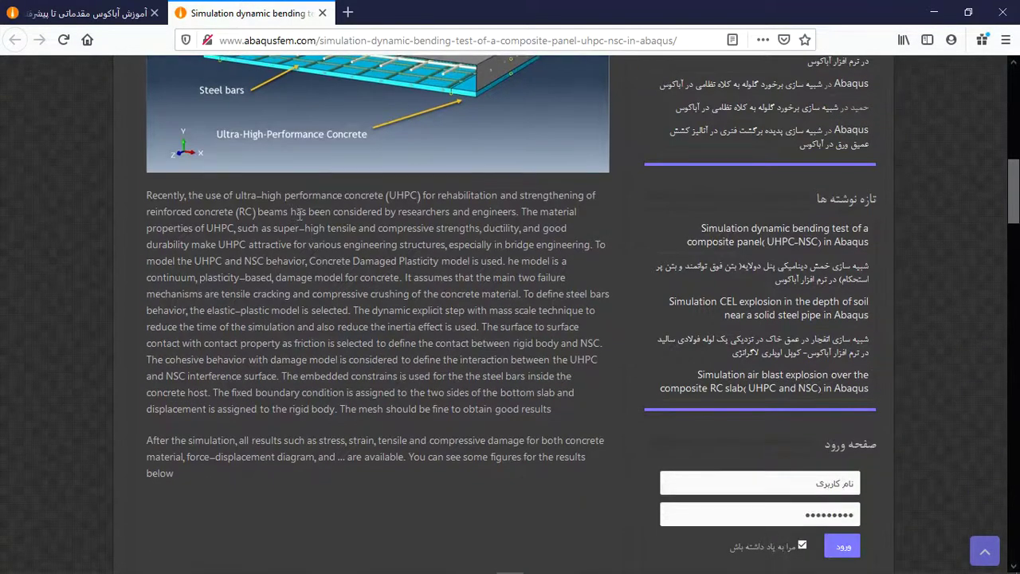
scroll(303, 208, "down", 7)
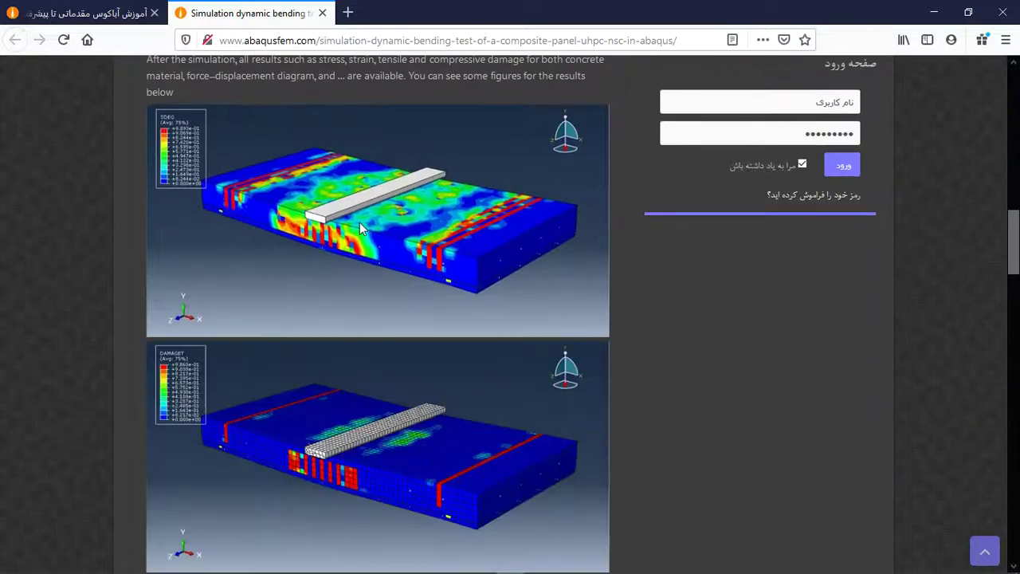
scroll(356, 256, "down", 14)
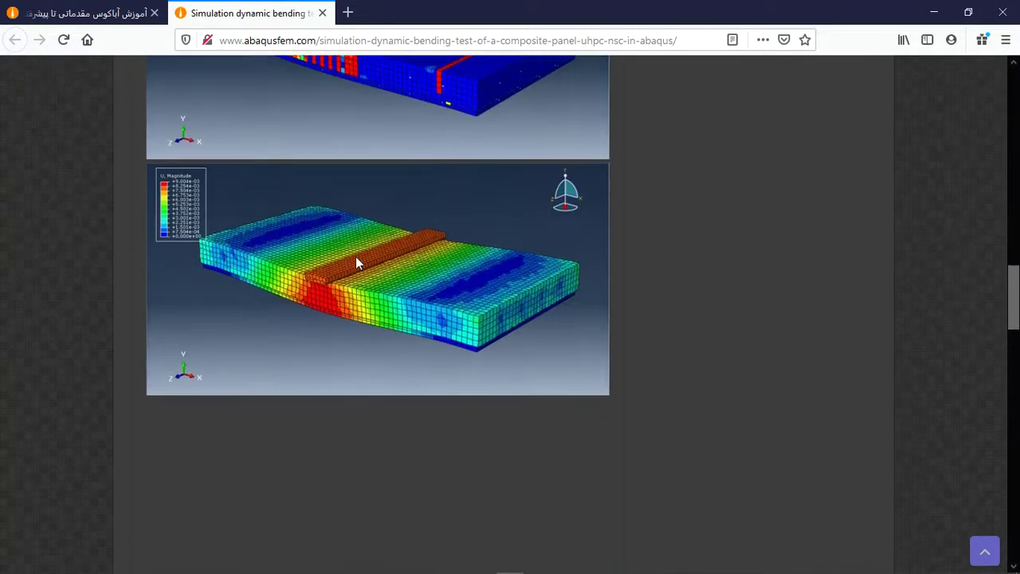
scroll(359, 259, "down", 4)
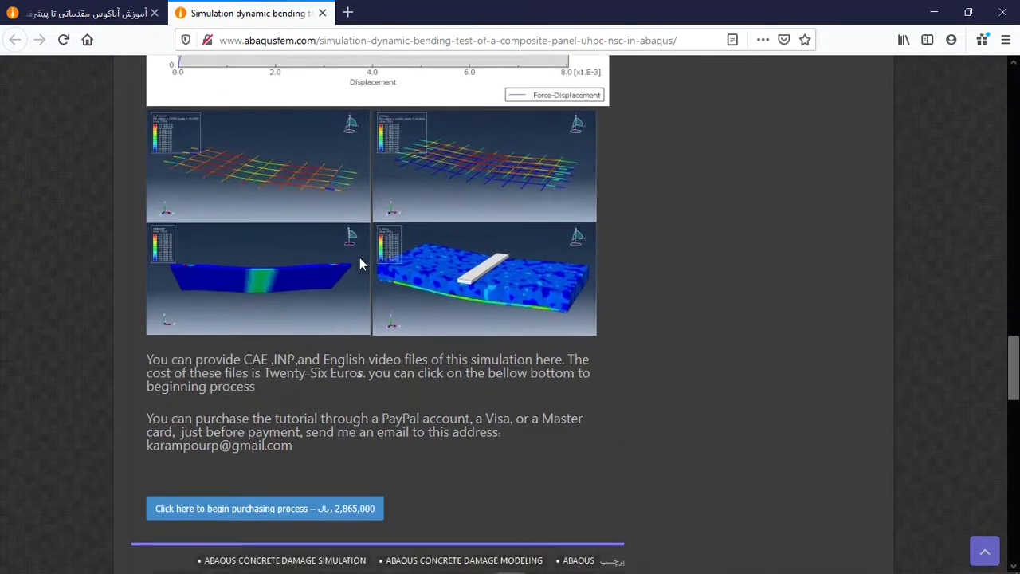
- Highlight in turn the offered CAE, INP and video files, the price, the PayPal payment option and the contact e-mail
left_click_drag(242, 304, 356, 303)
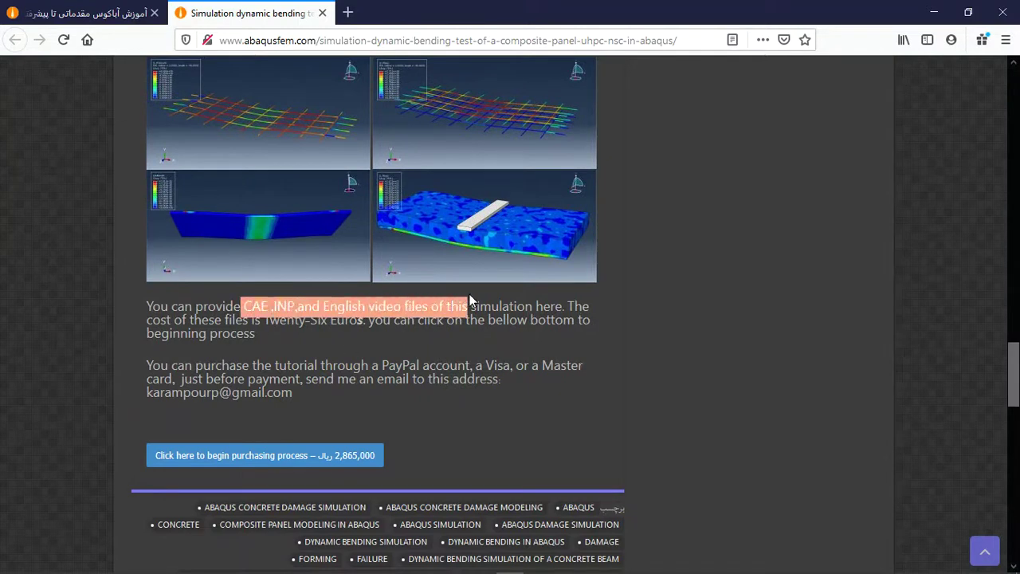
left_click(332, 313)
left_click_drag(264, 320, 362, 320)
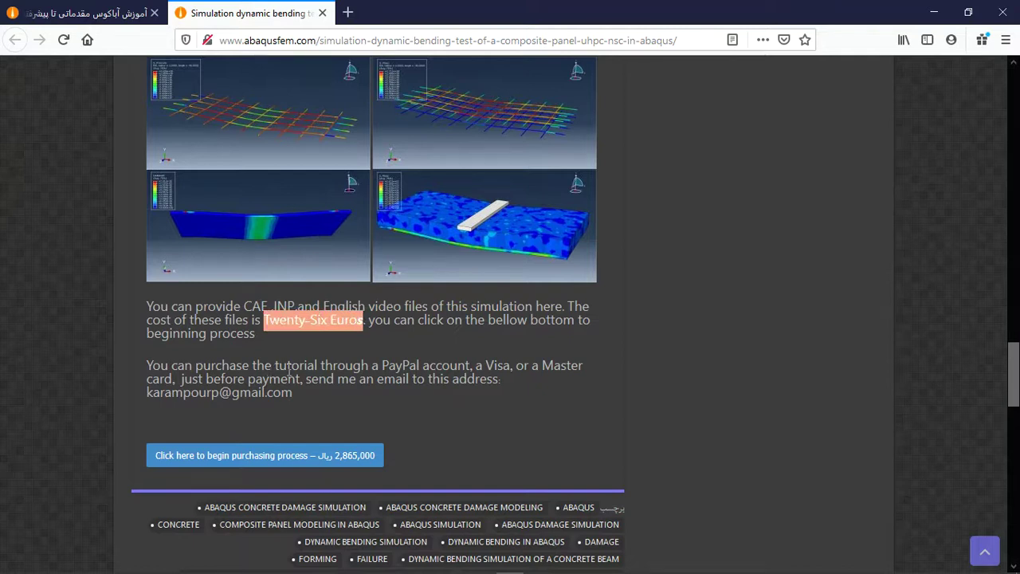
left_click_drag(381, 365, 467, 361)
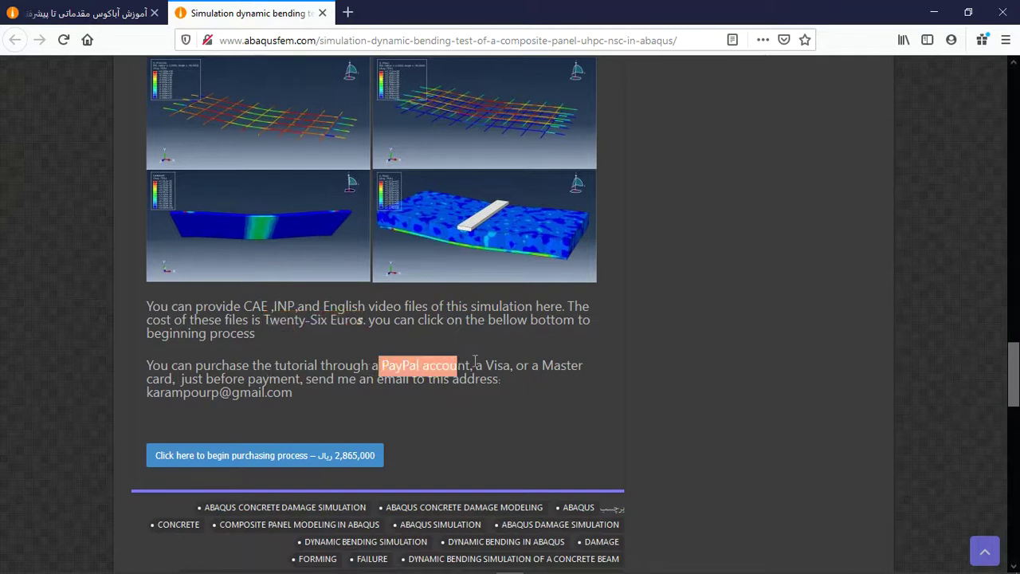
left_click_drag(301, 394, 147, 392)
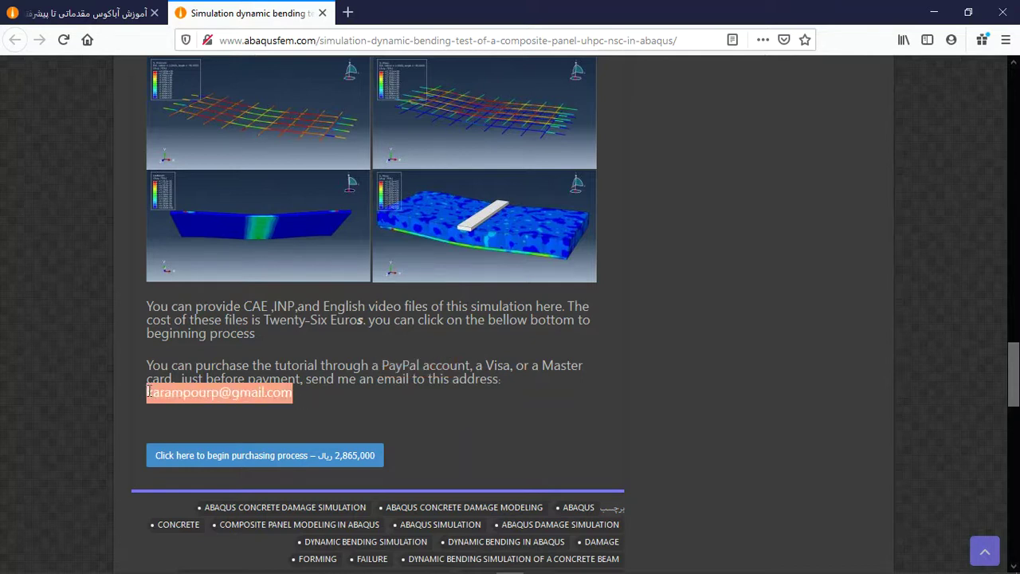